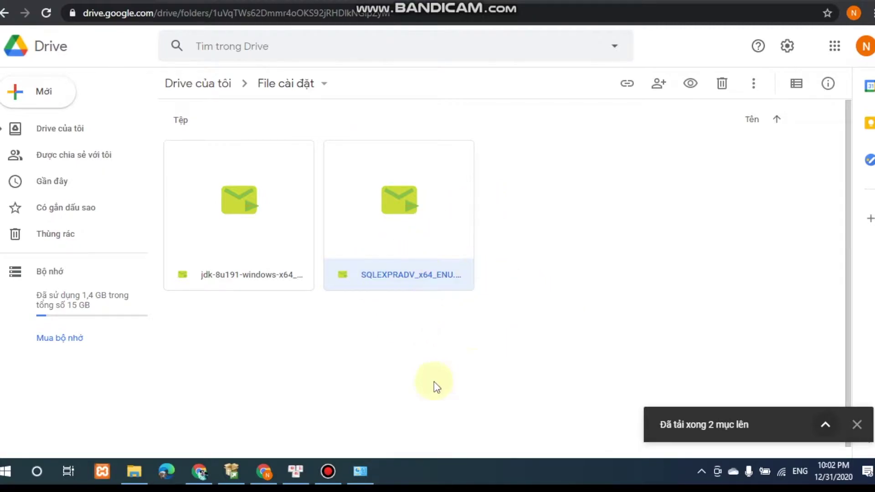
From the Installation Center, start a new stand-alone SQL Server 2014 installation.
click(232, 471)
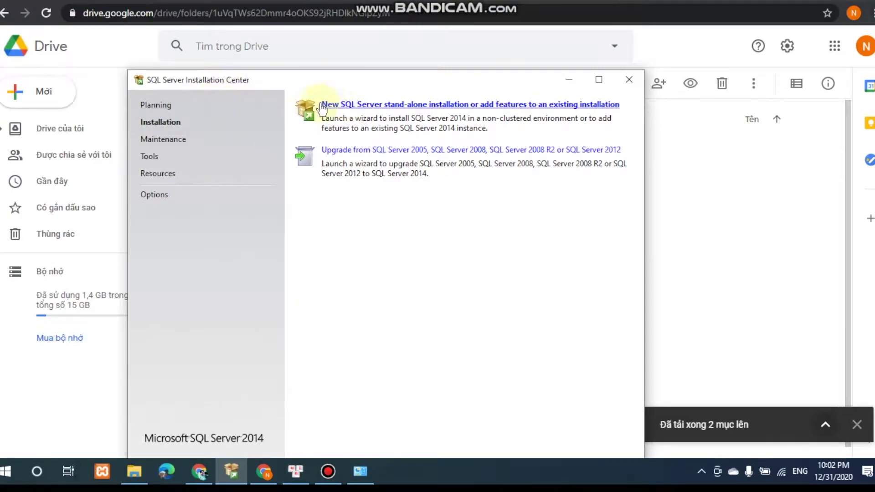
click(343, 104)
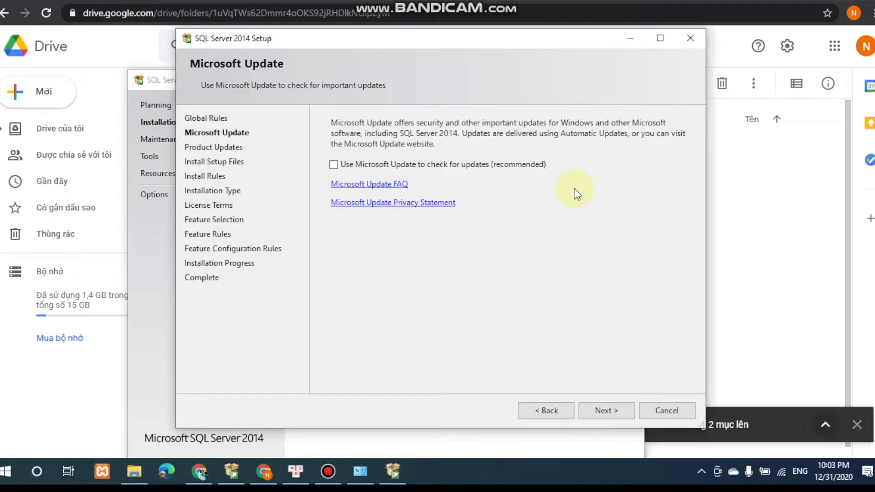
Skip Microsoft Update and keep 'Perform a new installation' to reach the License Terms page.
click(604, 411)
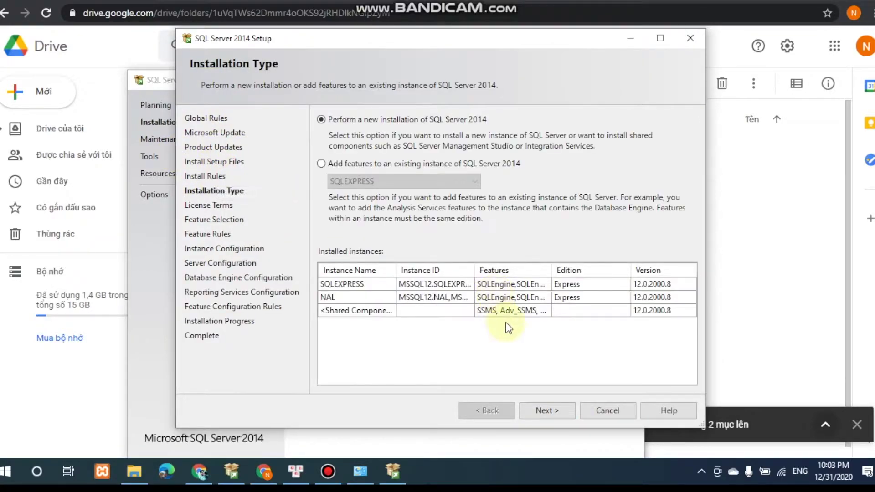
click(551, 412)
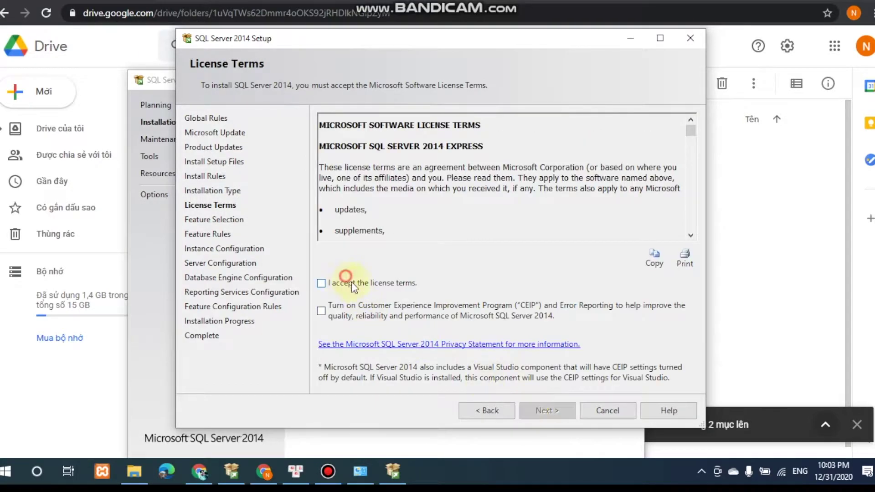
Accept the license terms and keep the default Express feature selection.
click(322, 282)
click(546, 411)
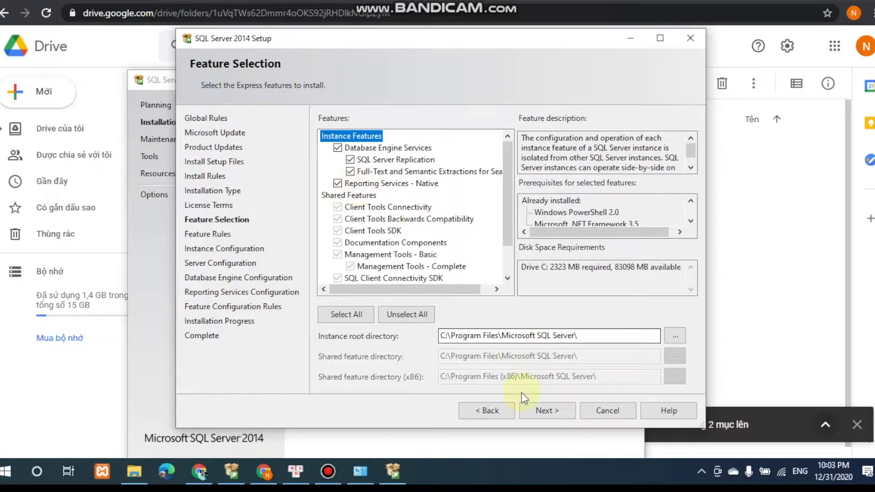
click(547, 411)
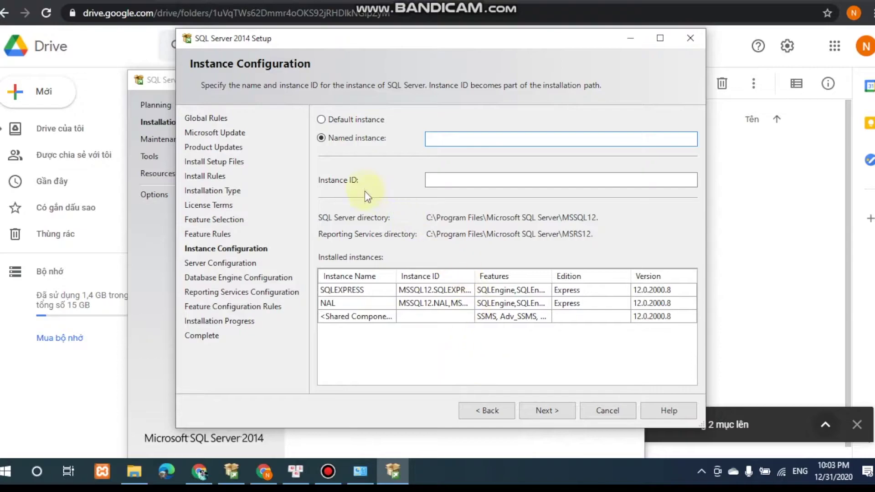
Configure a named instance called NA with instance ID NA and continue to Server Configuration.
text(NS)
key(Tab)
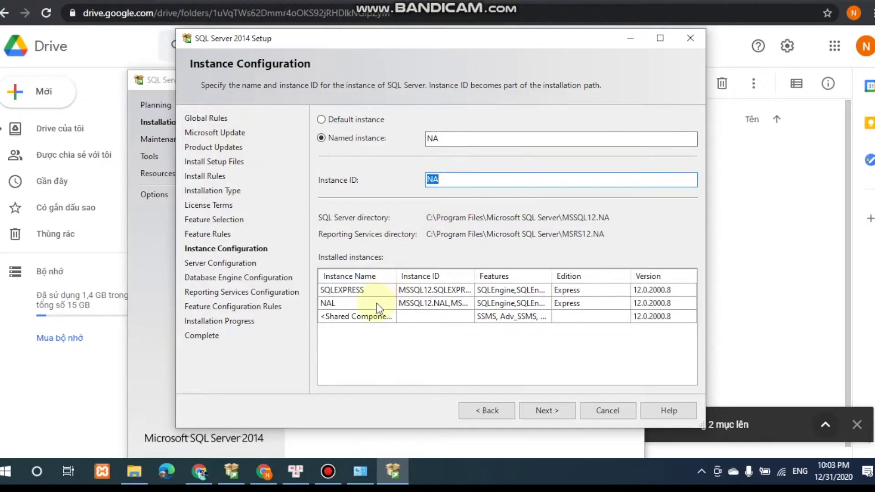
click(451, 180)
click(459, 145)
click(478, 181)
click(324, 122)
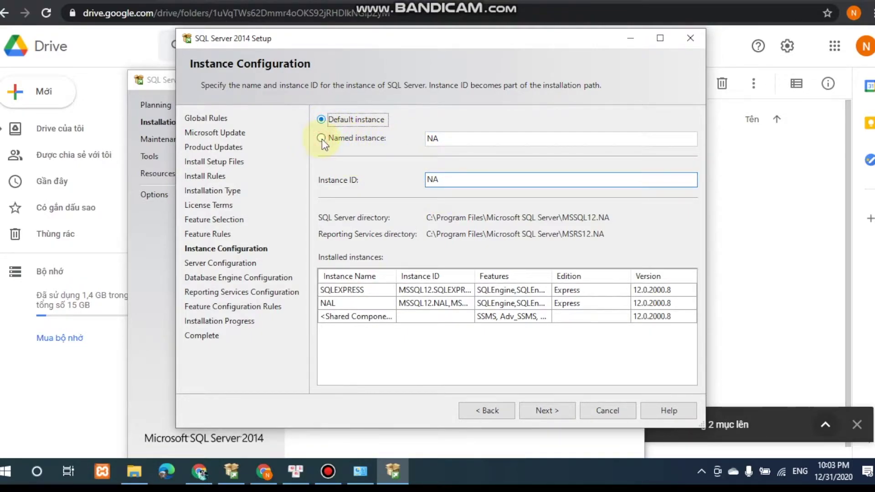
click(469, 182)
key(alt+a)
click(446, 139)
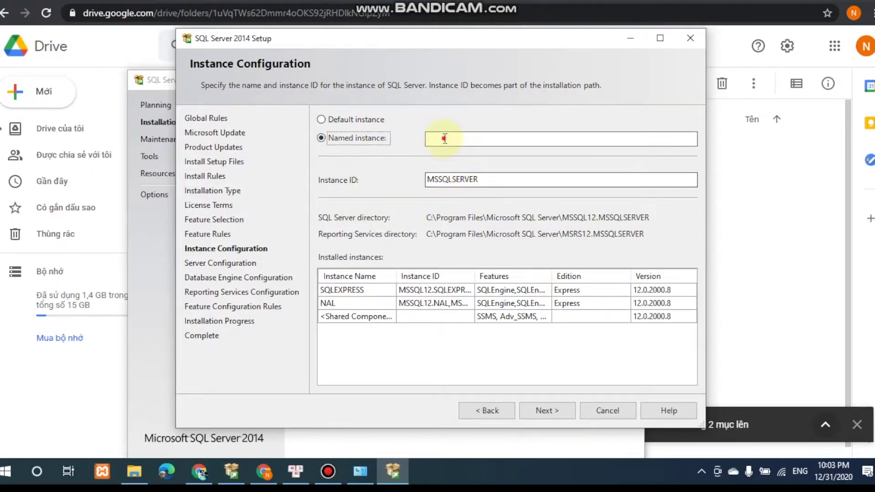
text(NA)
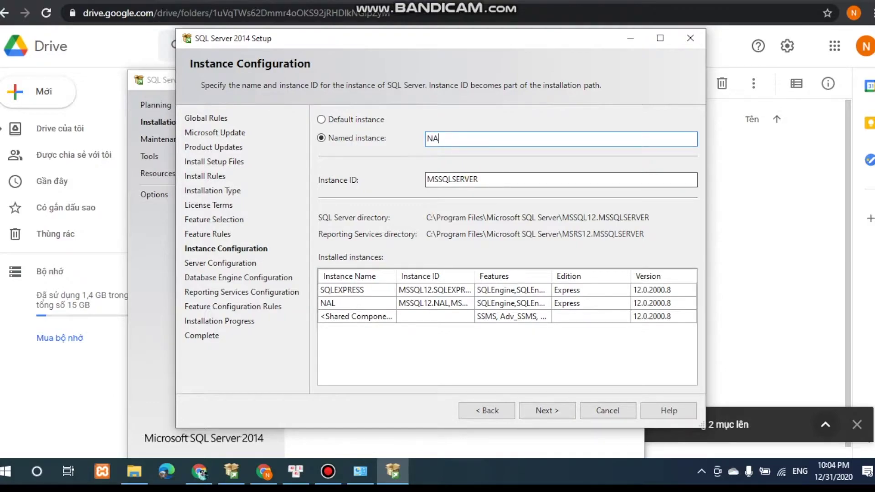
key(Tab)
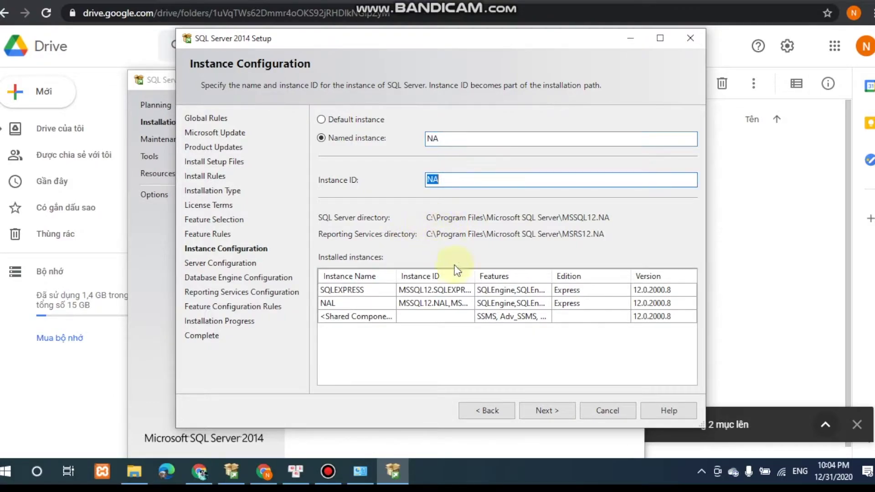
click(552, 413)
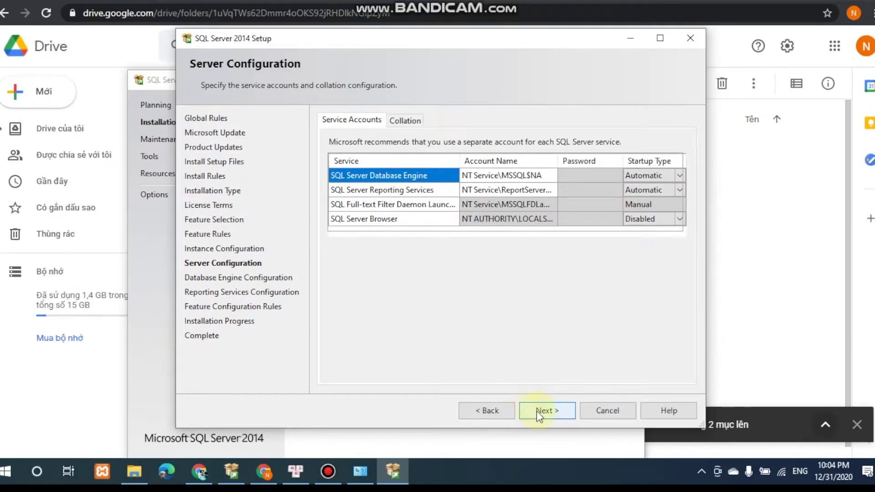
Keep default service accounts, then choose Mixed Mode authentication and enter and confirm the sa password.
click(538, 411)
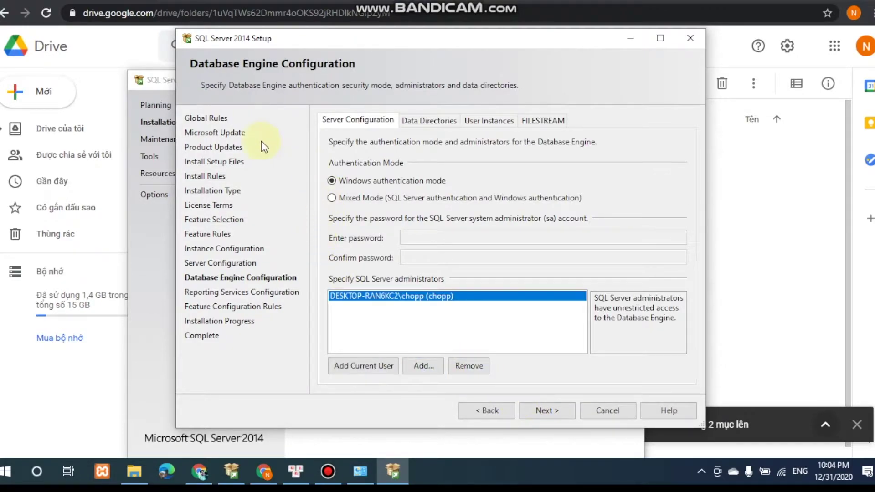
click(332, 198)
click(449, 238)
text(123456)
click(424, 258)
text(123)
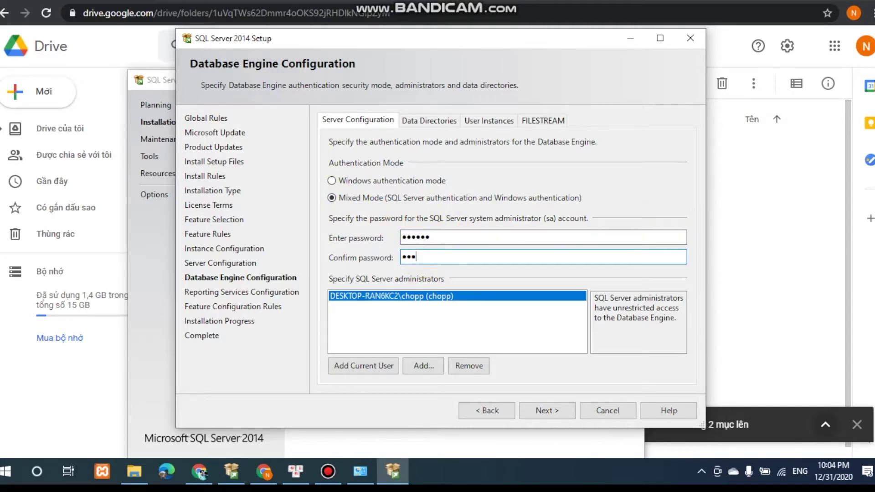
click(549, 409)
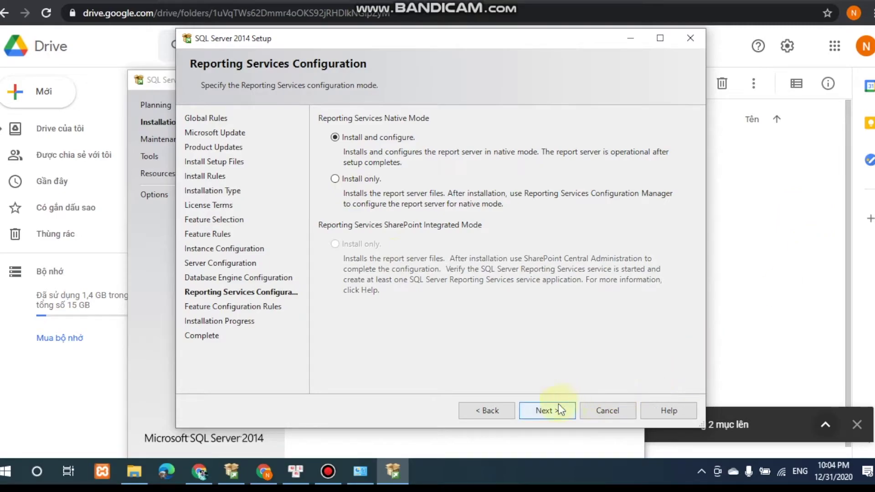
Keep Reporting Services native mode on 'Install and configure' and begin installing.
click(551, 406)
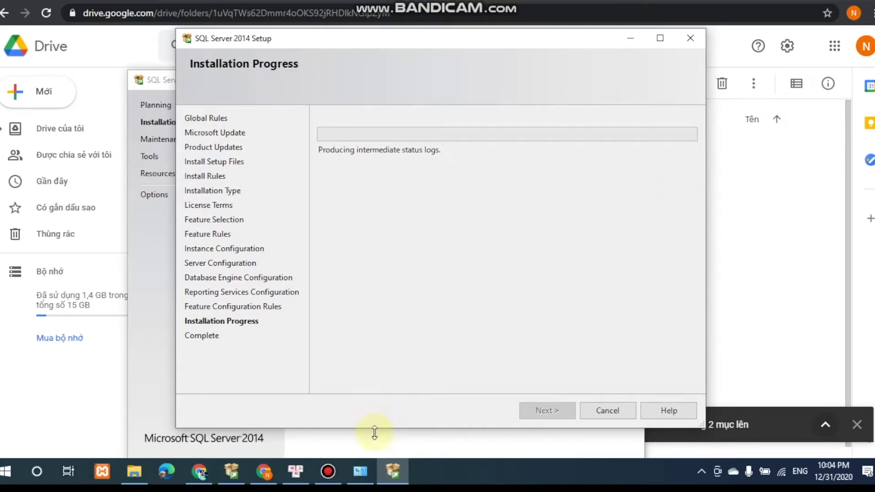
Select the Microsoft VSS Writer for SQL Server 2014 entry in Programs and Features, then return to Chrome.
click(361, 474)
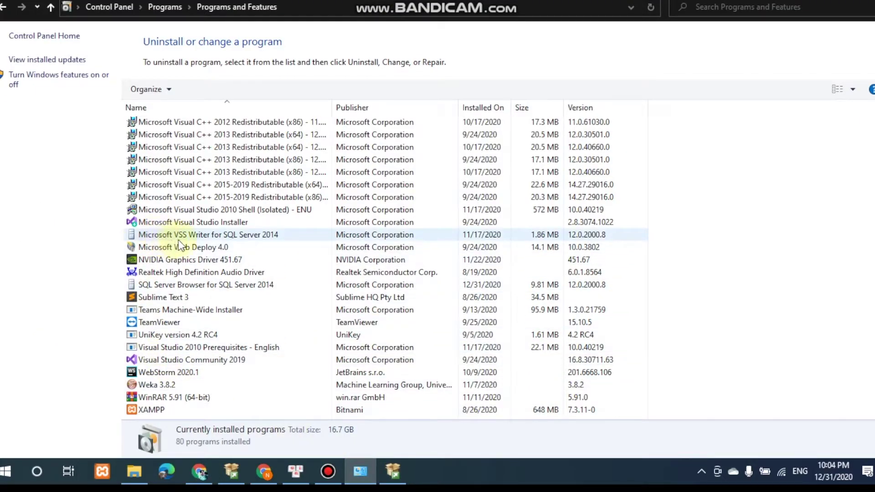
click(192, 235)
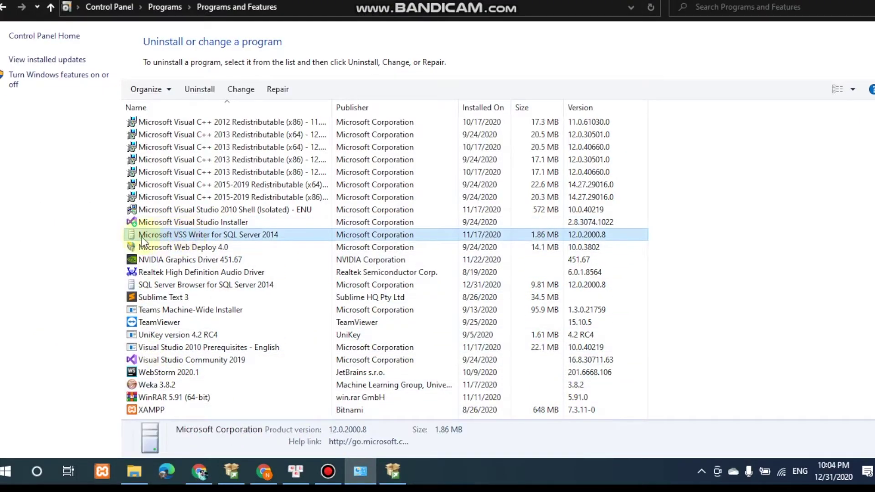
click(264, 474)
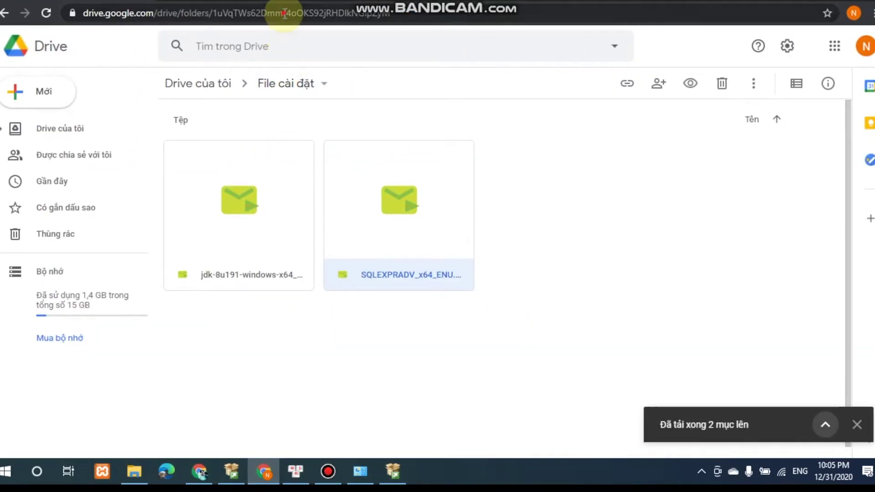
Search Google for 'microsoft vss 2014'.
click(282, 10)
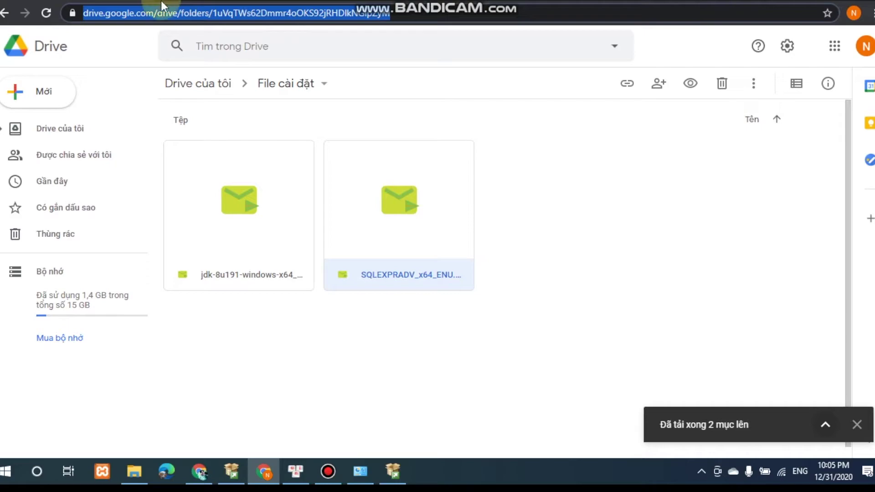
double_click(423, 199)
text(micro)
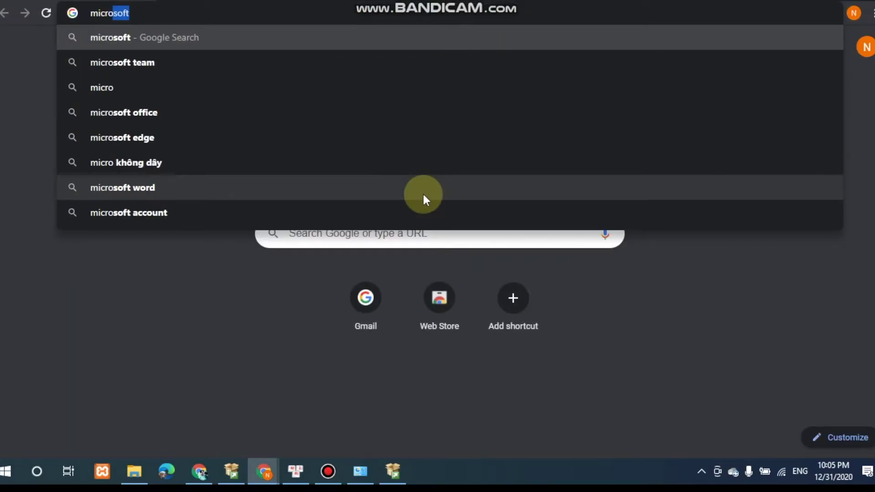
text(soft vss 20)
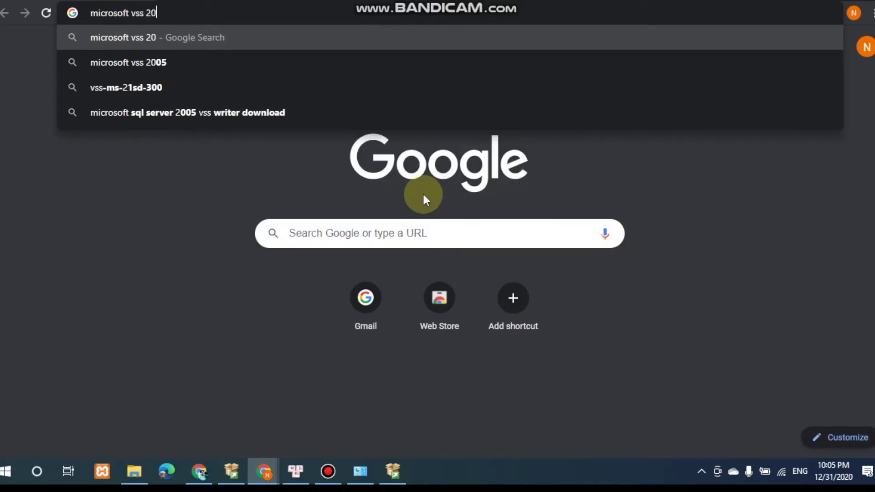
text(14)
key(Return)
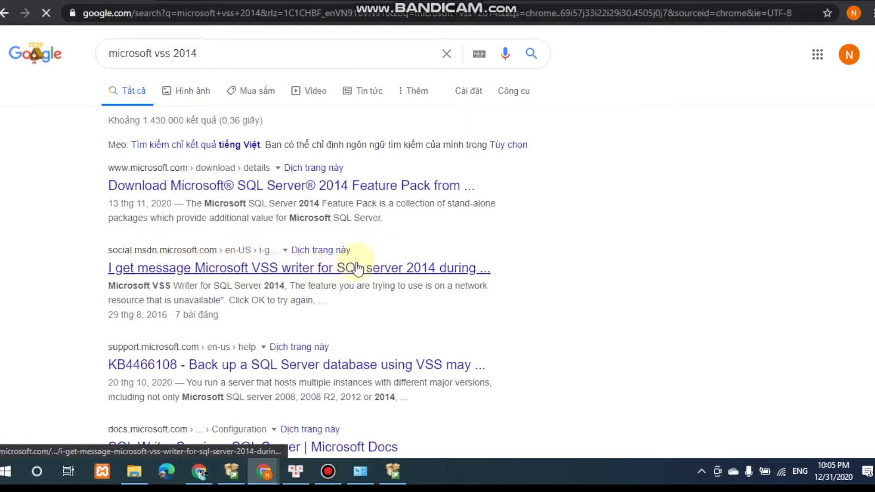
Copy the VSS Writer error phrase from the forum thread and search Google for it.
click(354, 267)
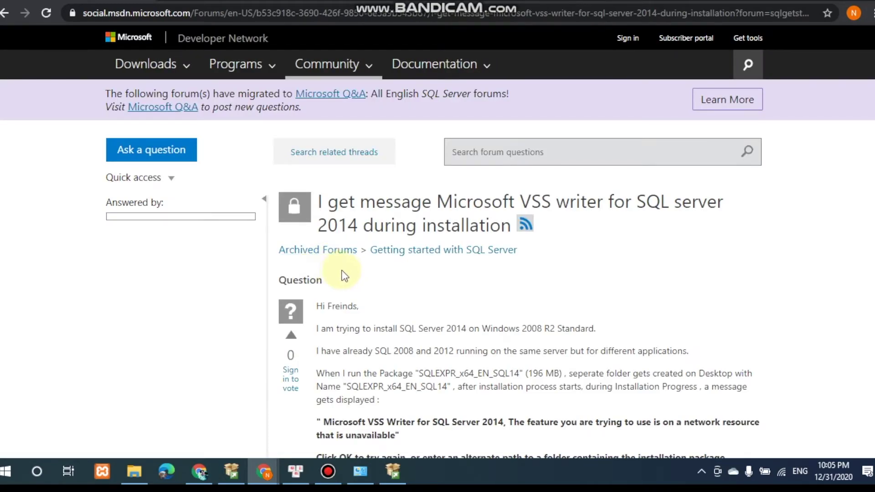
scroll(345, 276, down, 5)
drag(503, 159, 322, 160)
click(209, 217)
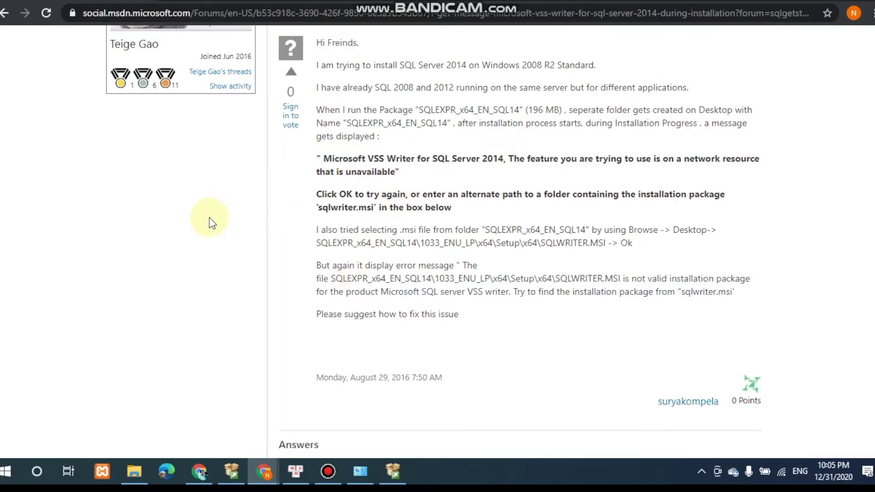
key(alt+Left)
triple_click(221, 54)
text(Microsoft VSS Writer for SQL Server 2014,)
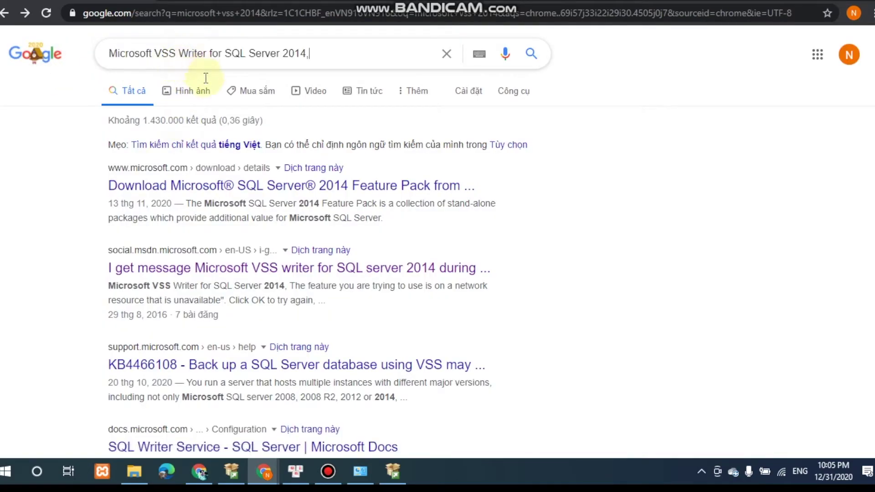
key(Return)
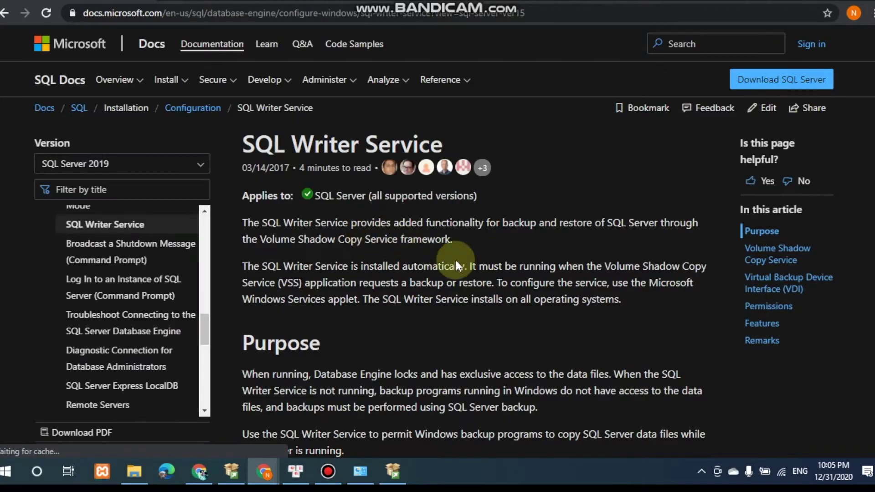
Read the SQL Writer Service article, then bring the SQL Server Setup progress window back.
scroll(360, 293, down, 3)
scroll(360, 293, up, 3)
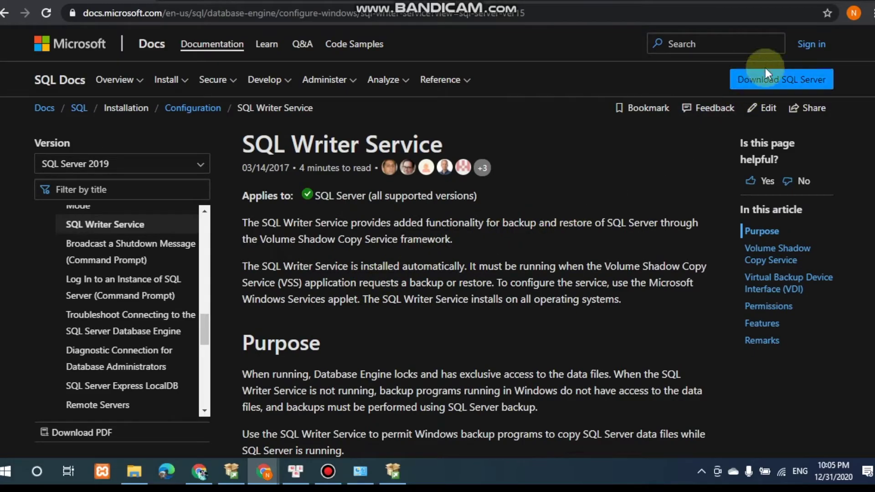
scroll(569, 274, down, 6)
scroll(569, 267, down, 15)
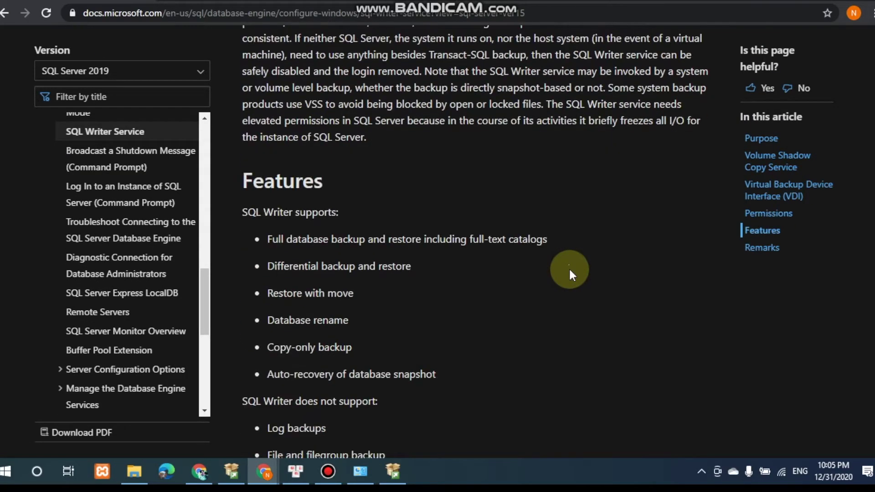
scroll(568, 267, down, 5)
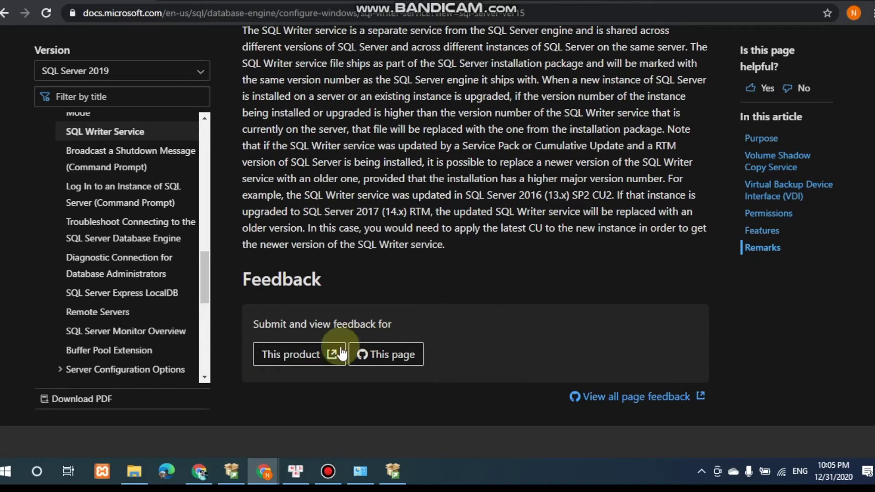
scroll(420, 283, up, 5)
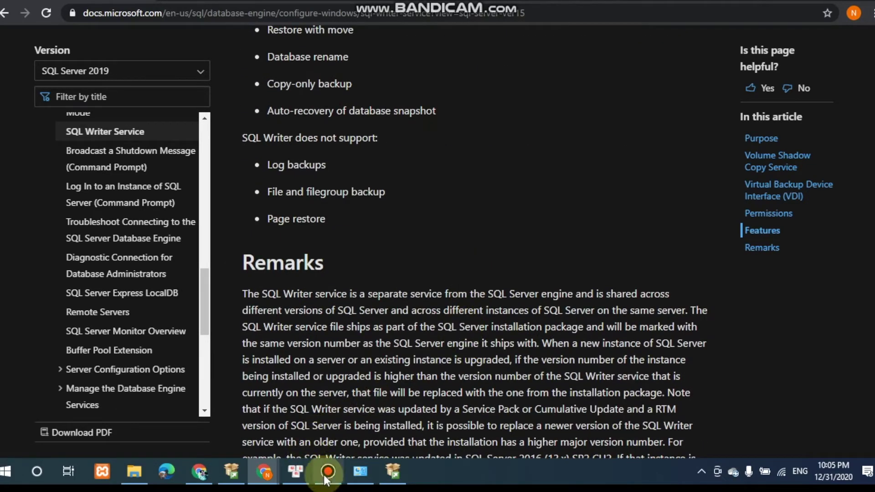
click(393, 474)
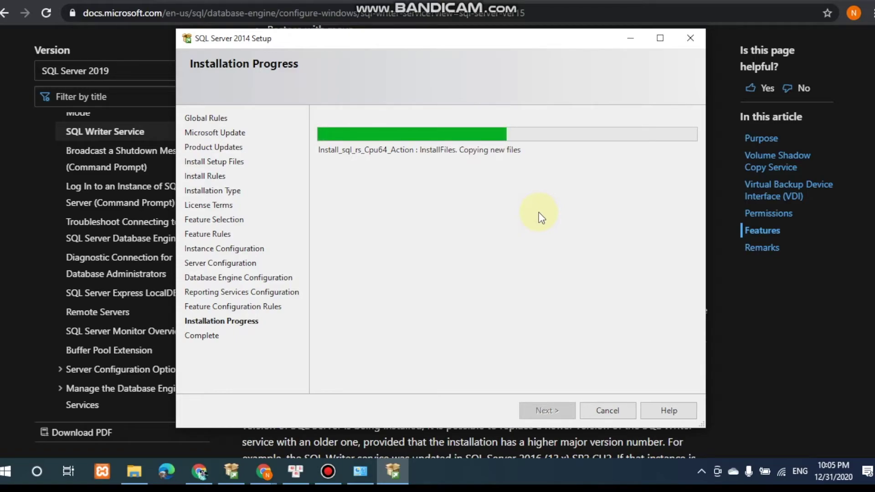
Check the installed programs list, then return to Setup until all five features show Succeeded.
click(366, 482)
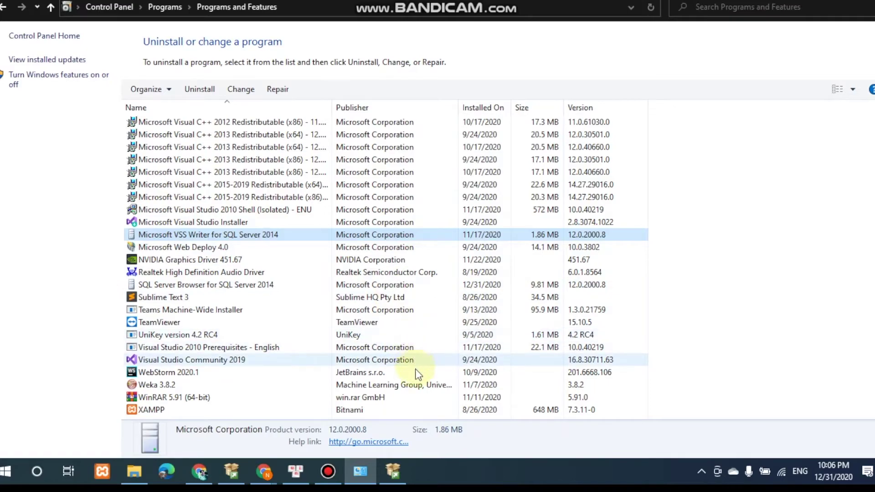
click(393, 472)
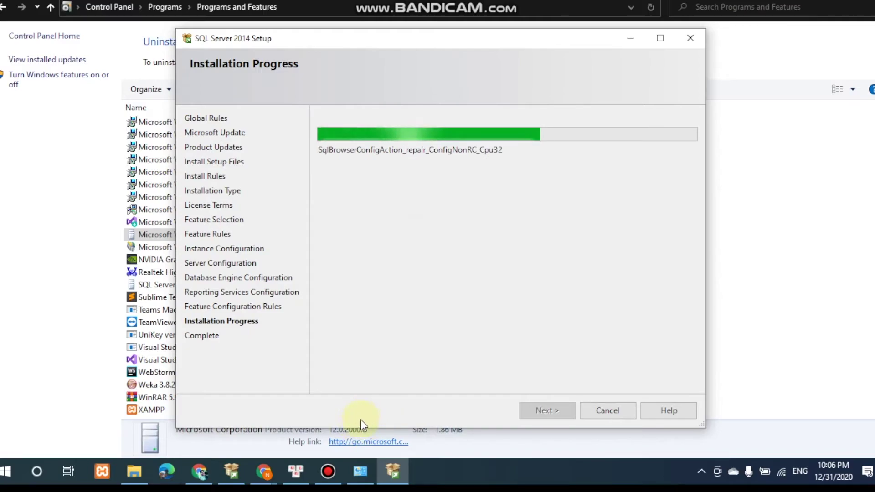
mouse_move(327, 486)
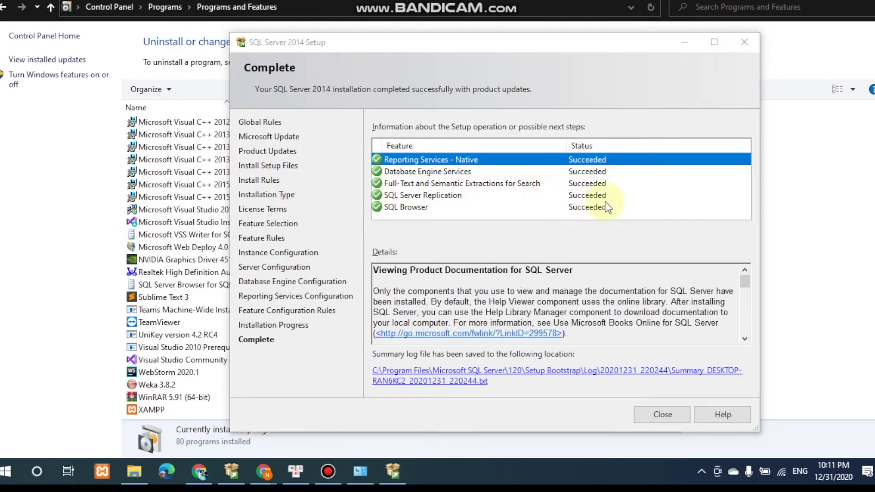
Review the Complete summary, launch SQL Server 2014 Management Studio from a Start search for 'sq', and minimize Setup.
click(593, 209)
click(502, 161)
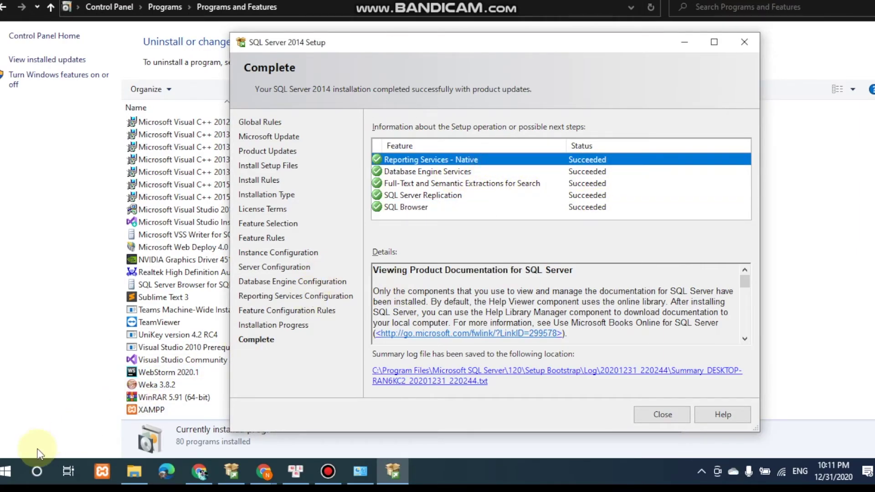
click(9, 472)
text(sq)
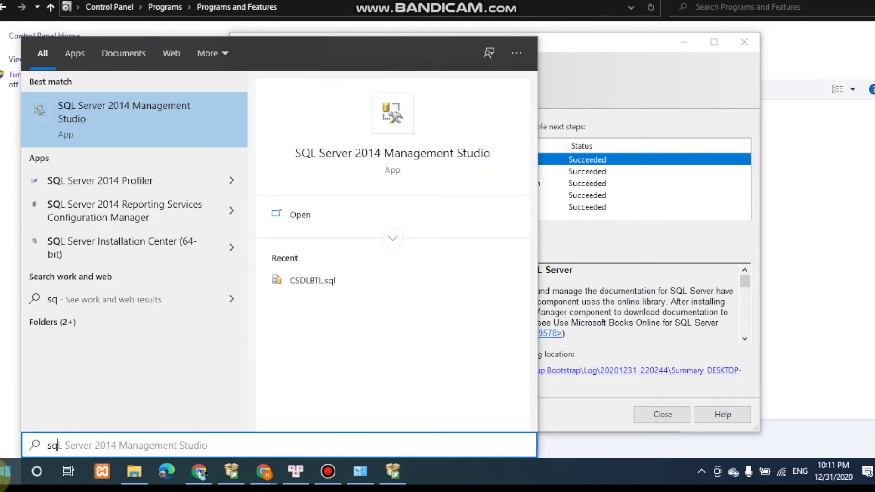
click(6, 473)
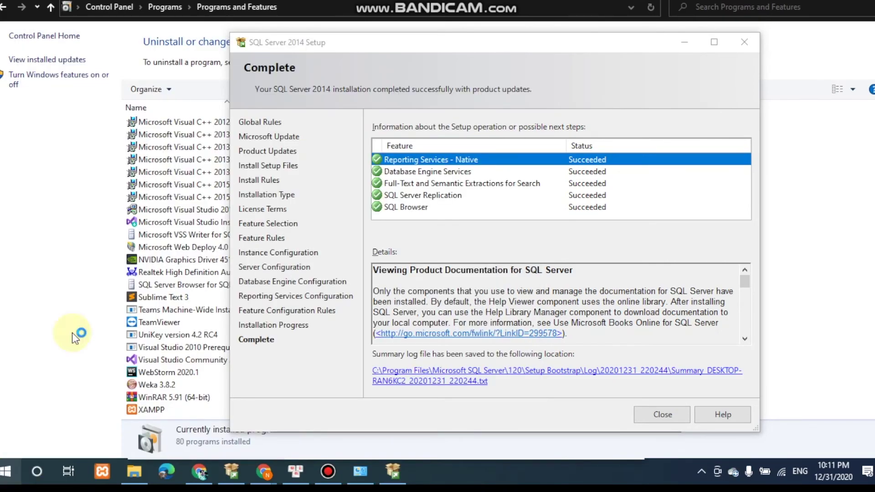
click(687, 45)
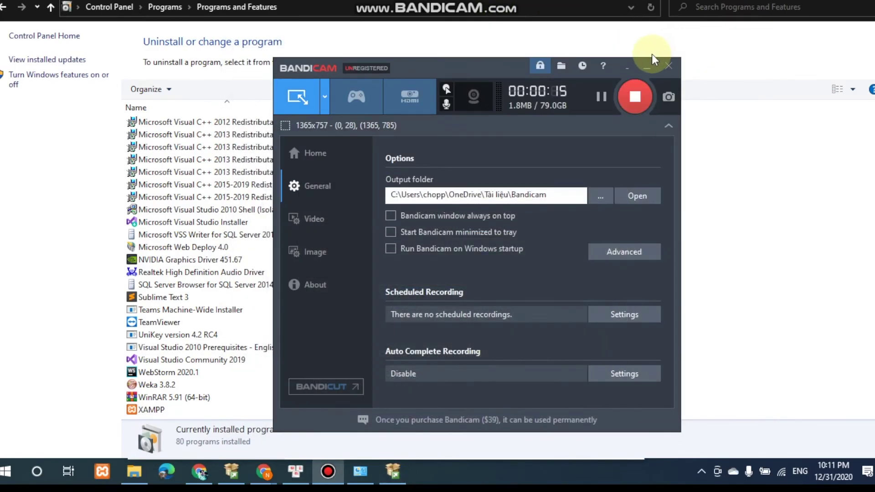
click(648, 67)
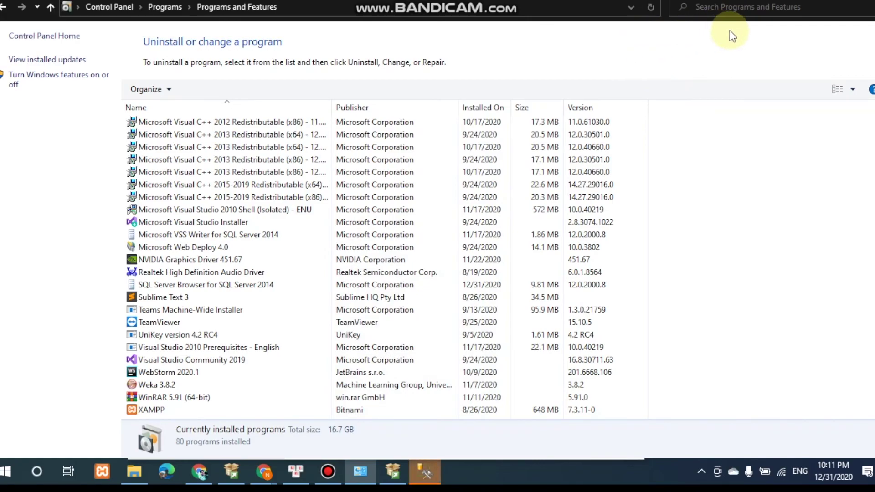
Connect to SQLEXPRESS with Windows Authentication and expand Databases and DeThiThu_TenSV_MaSV in Object Explorer.
click(425, 471)
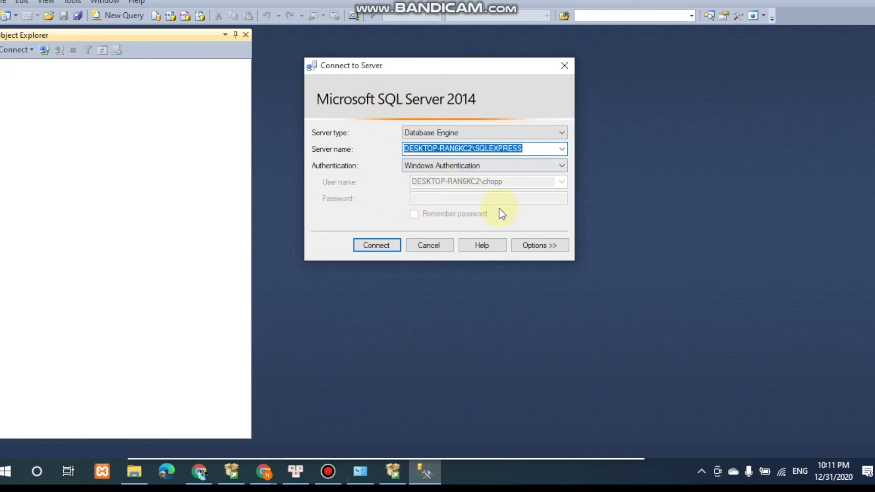
click(373, 250)
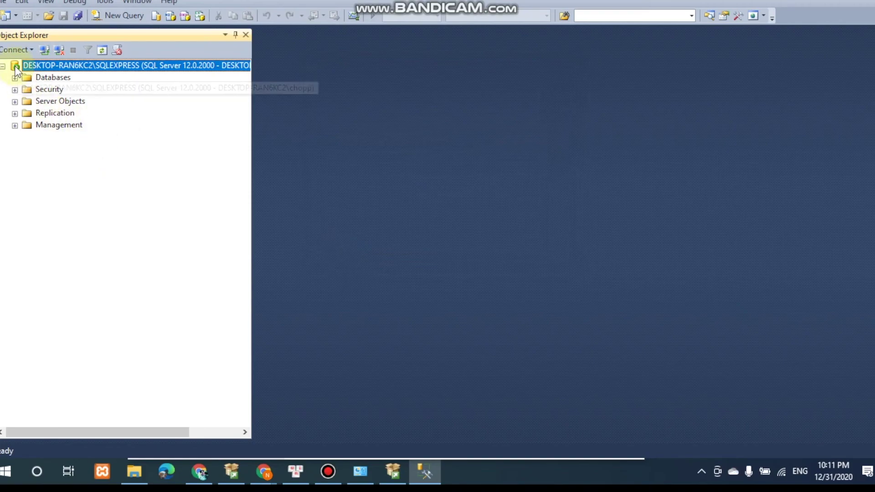
click(15, 79)
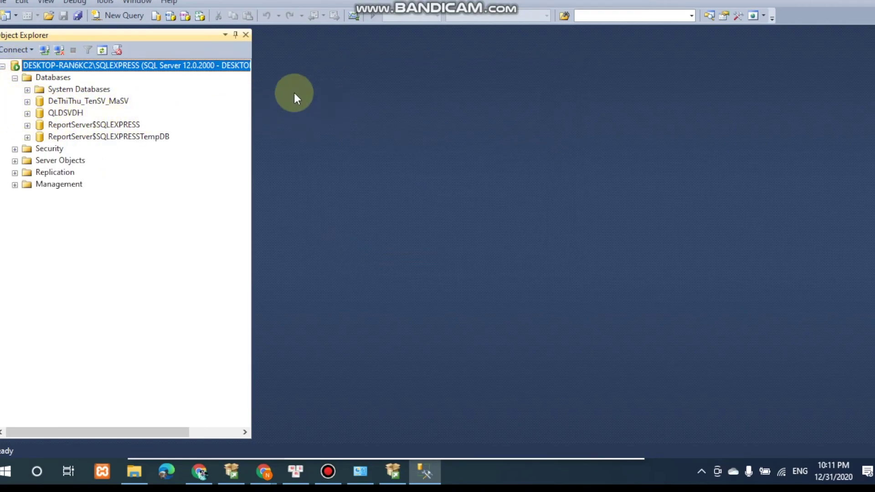
click(27, 102)
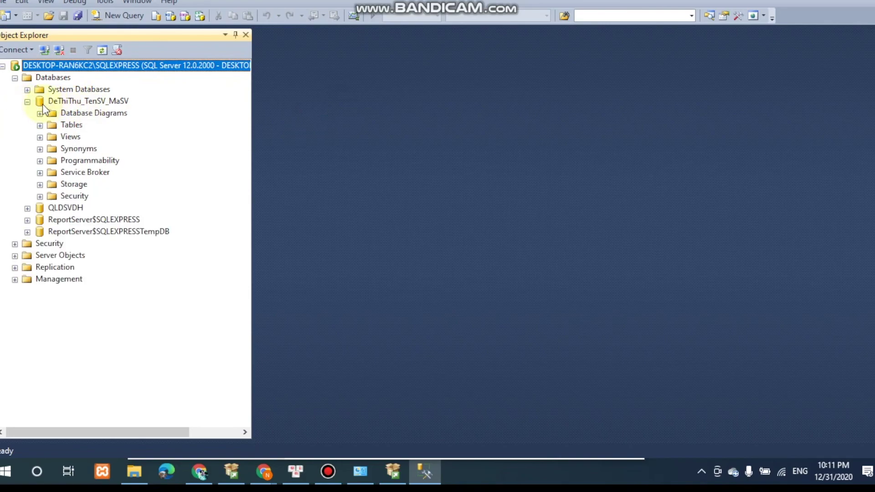